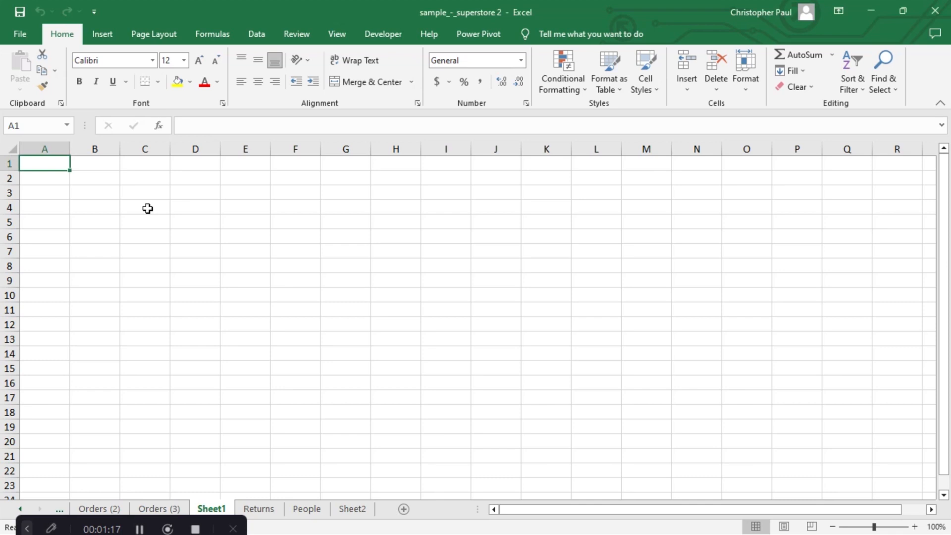
# - Enter the word Day in cell C4 of Sheet1
pyautogui.click(146, 208)
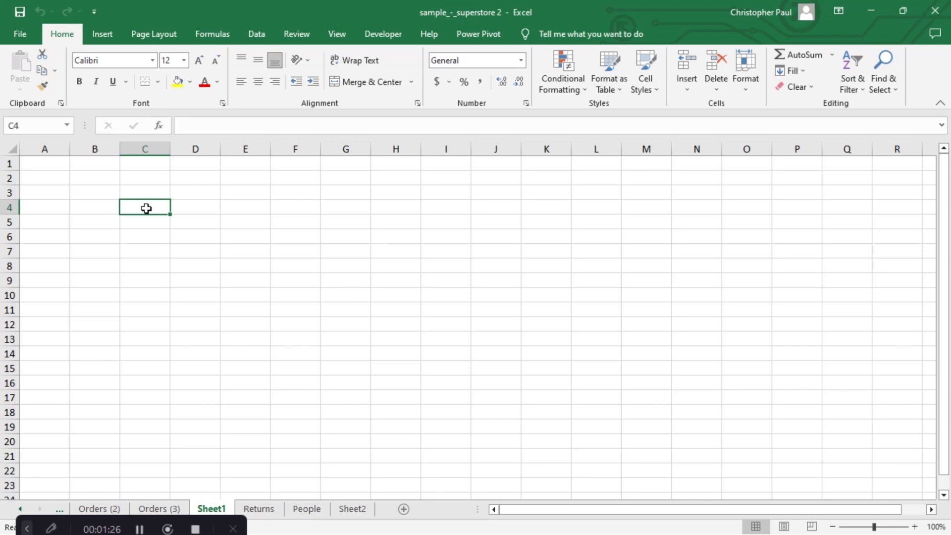
pyautogui.doubleClick(146, 208)
pyautogui.write('Day')
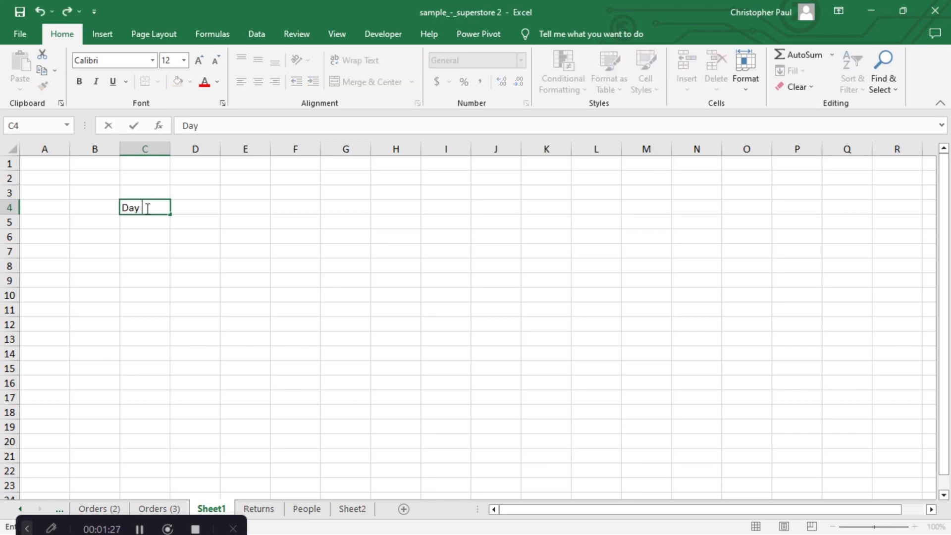
pyautogui.press('Return')
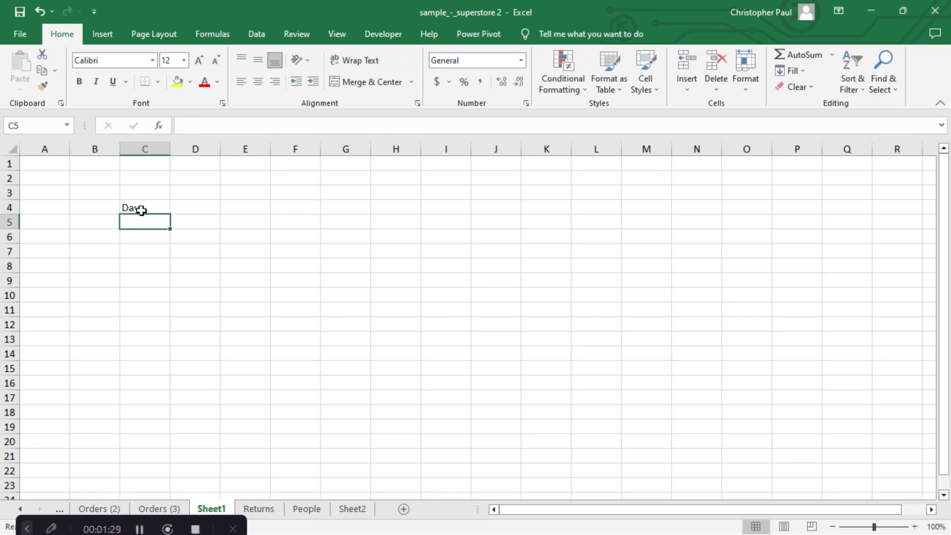
# - Copy the Day entry from cell C4 into cell E4
pyautogui.click(142, 210)
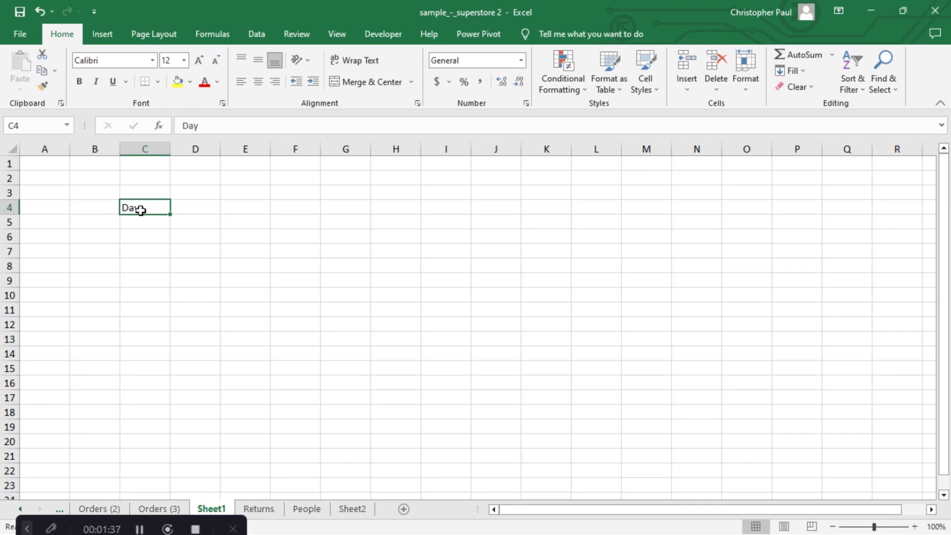
pyautogui.hotkey('ctrl', 'c')
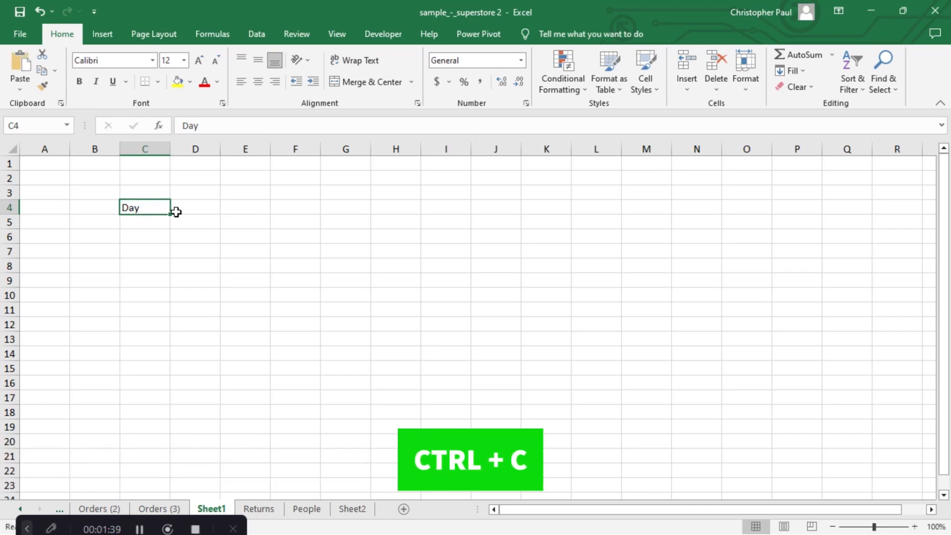
pyautogui.click(251, 207)
pyautogui.hotkey('ctrl', 'v')
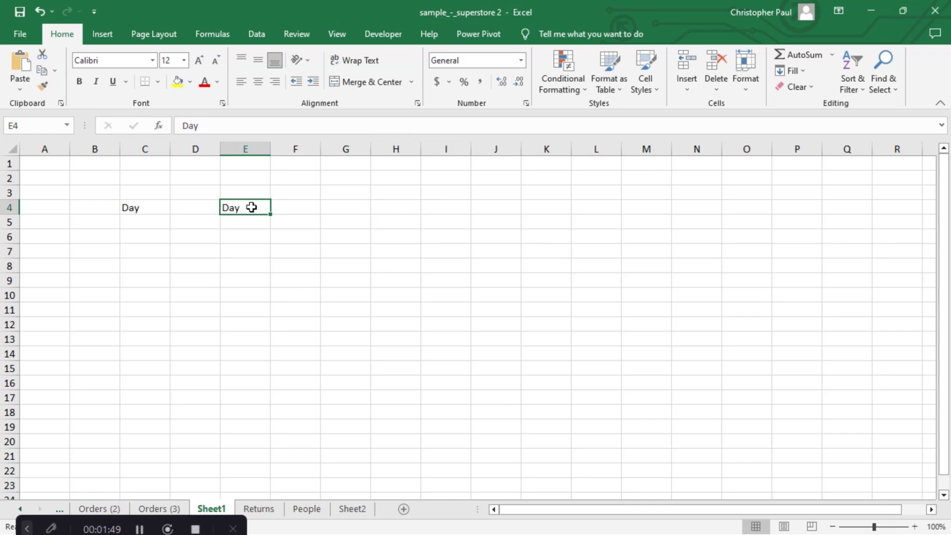
# - Try to move the Day entry from E4 to C6, and clear cell C6
pyautogui.hotkey('ctrl', 'x')
pyautogui.click(147, 237)
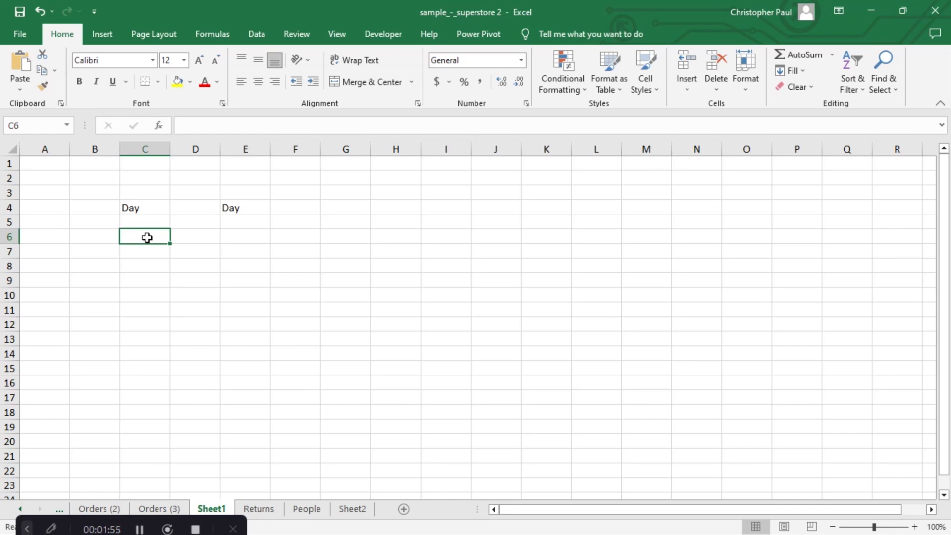
pyautogui.write('Day')
pyautogui.hotkey('ctrl', 'v')
pyautogui.press('Delete')
# - Move the active cell from C4 down to C6, and go cell by cell along row 6 to F6
pyautogui.click(142, 206)
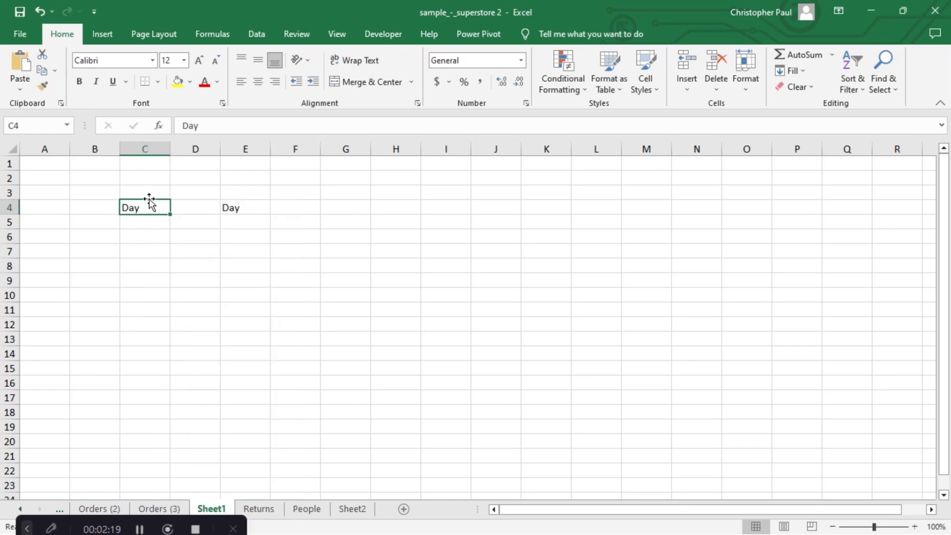
pyautogui.press('Down')
pyautogui.press('Down')
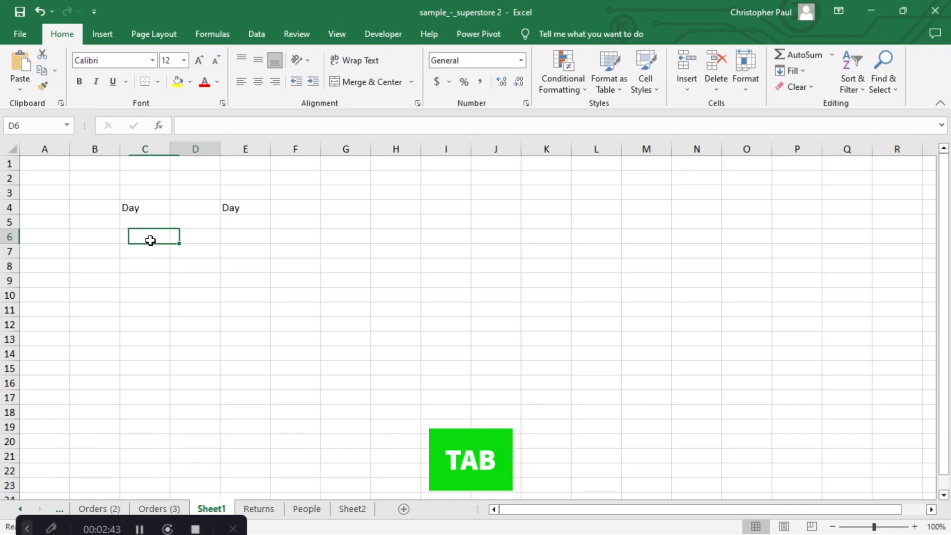
pyautogui.press('Tab')
pyautogui.press('Tab')
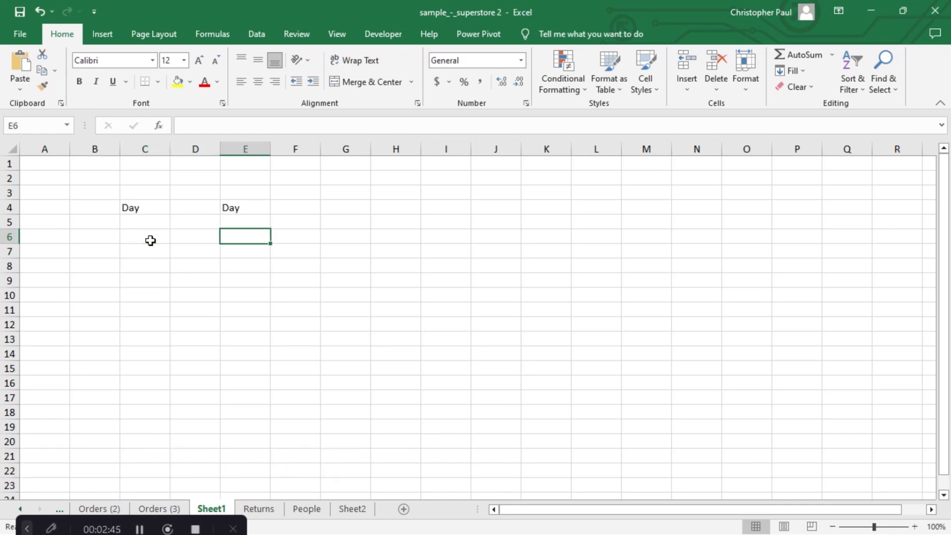
pyautogui.press('Tab')
pyautogui.press('Tab')
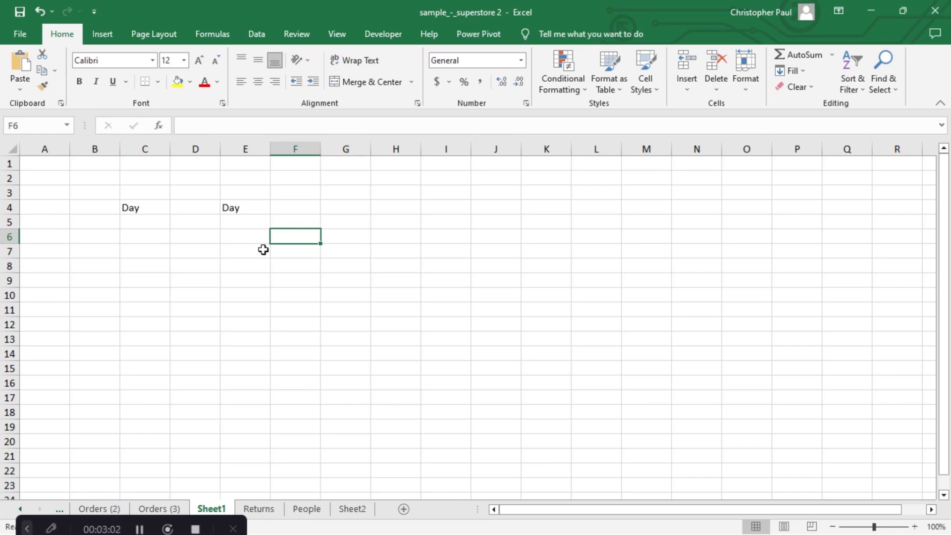
# - Step the active cell back along row 6 to C6, and move it down column C to C9
pyautogui.hotkey('shift', 'Tab')
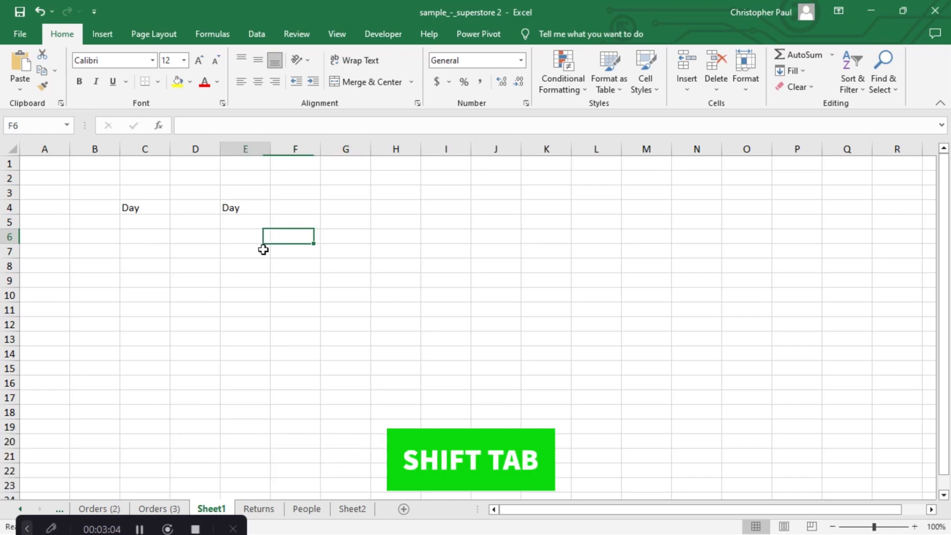
pyautogui.hotkey('shift', 'Tab')
pyautogui.hotkey('shift', 'Tab')
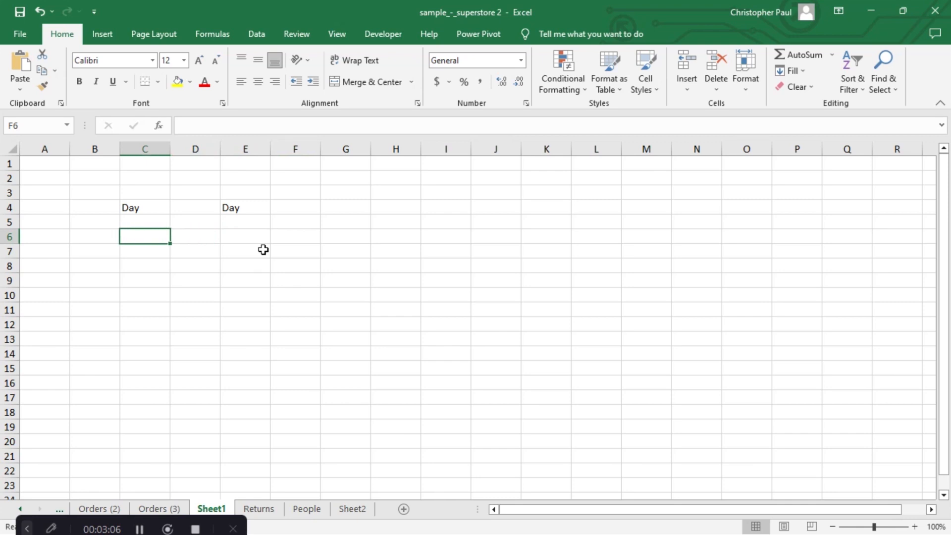
pyautogui.press('Down')
pyautogui.press('Down')
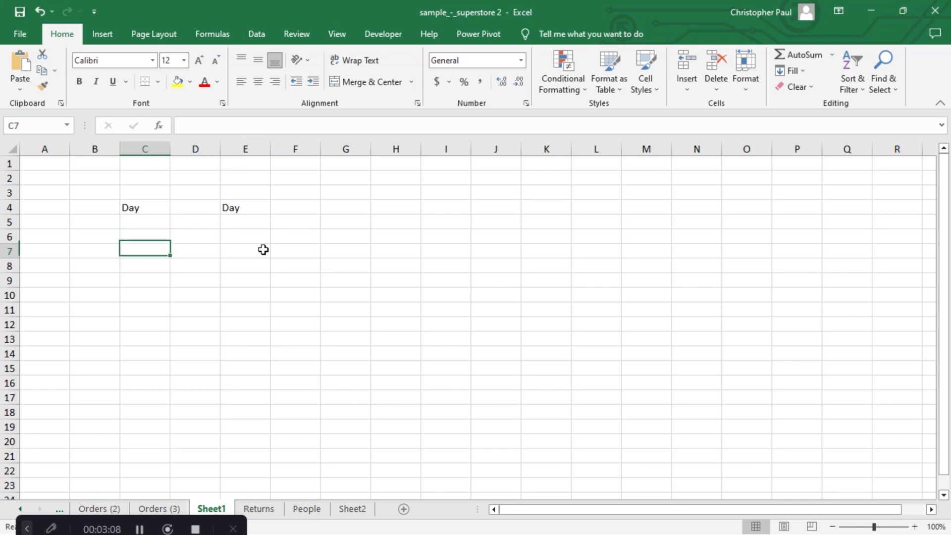
pyautogui.press('Return')
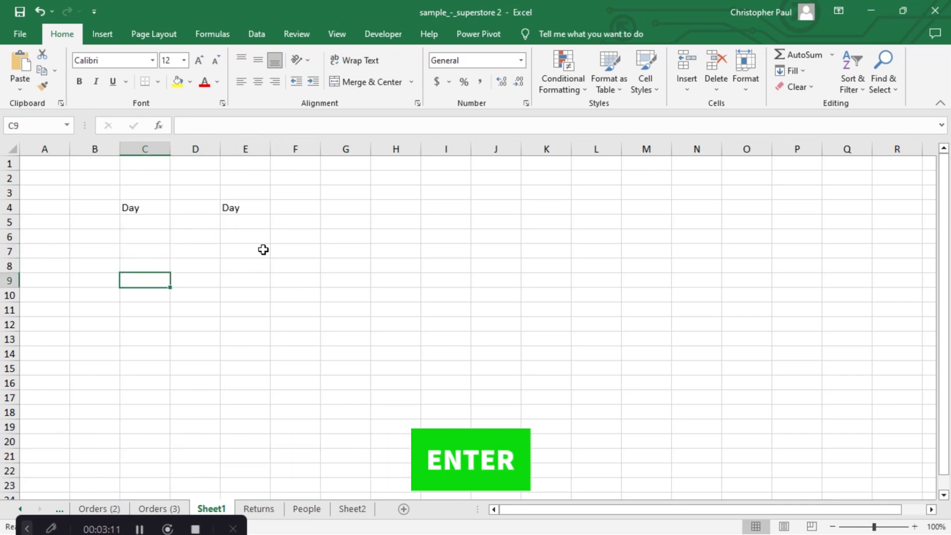
pyautogui.press('Return')
# - Step the active cell along row 9 to G9 and back to F9, and return to column C at C10
pyautogui.press('Tab')
pyautogui.press('Tab')
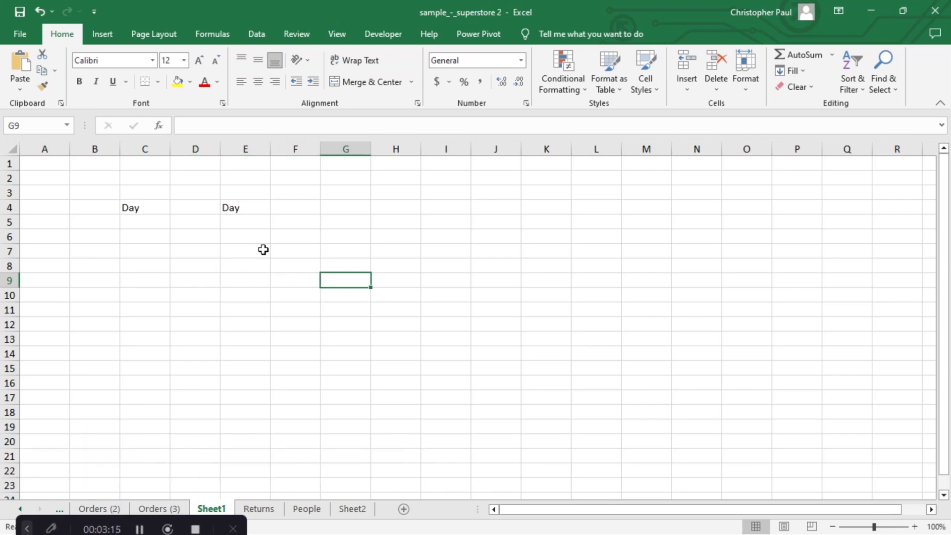
pyautogui.hotkey('shift', 'Tab')
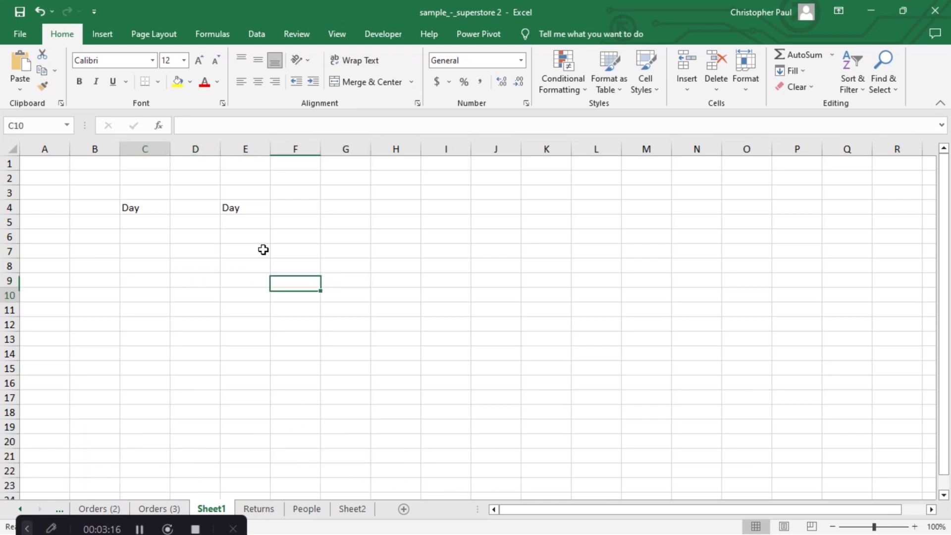
pyautogui.press('Return')
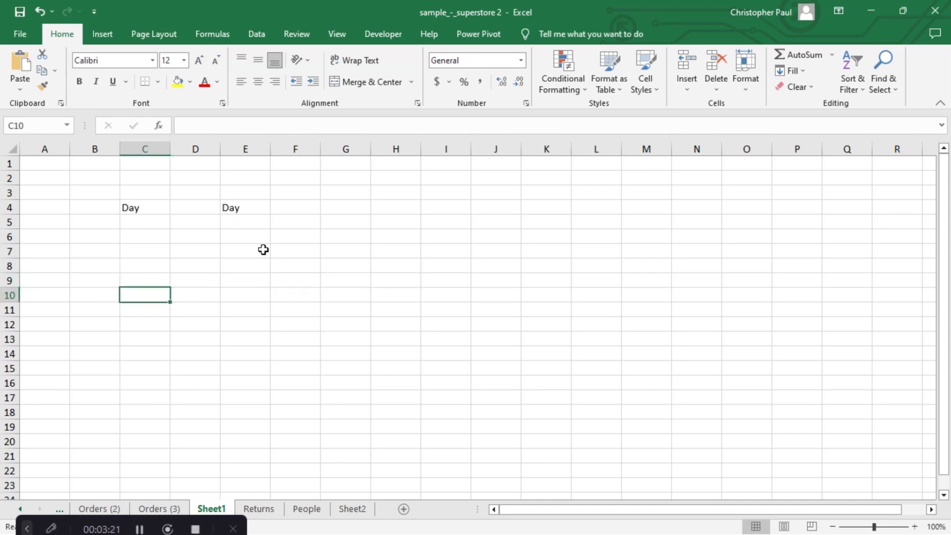
# - Move the active cell four columns along row 10 to G10, and continue to C11
pyautogui.press('Right')
pyautogui.press('Right')
pyautogui.press('Right')
pyautogui.press('Right')
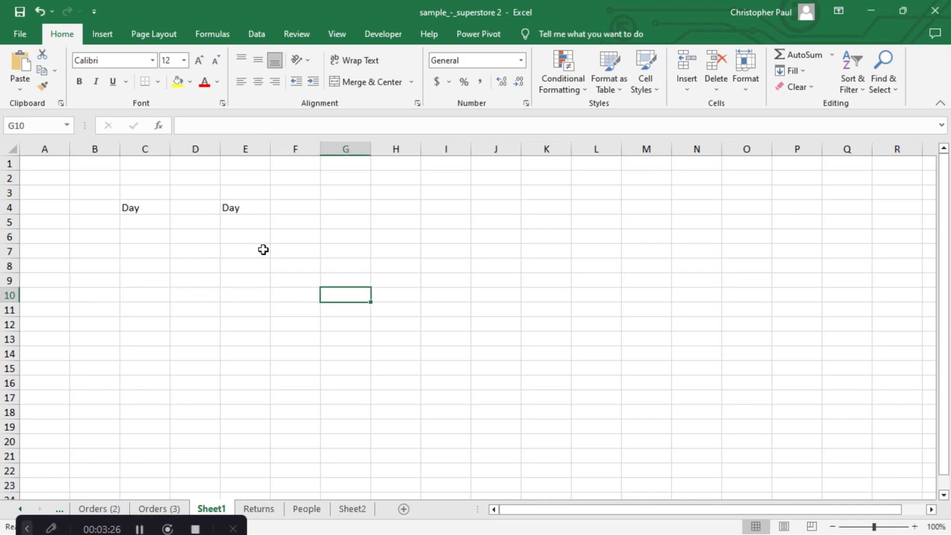
pyautogui.press('Return')
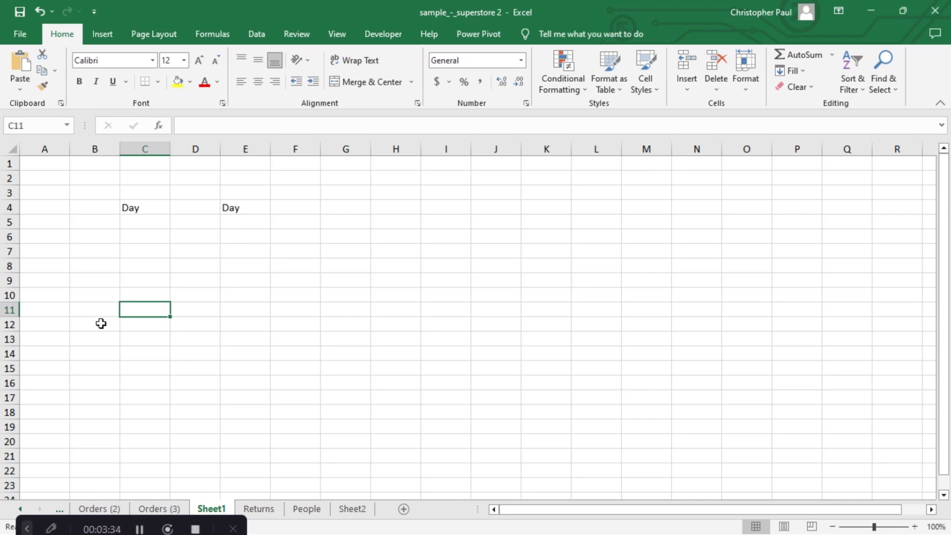
# - Select D10, move the active cell along row 10 to G10, down one row, and three cells back along row 11
pyautogui.click(198, 295)
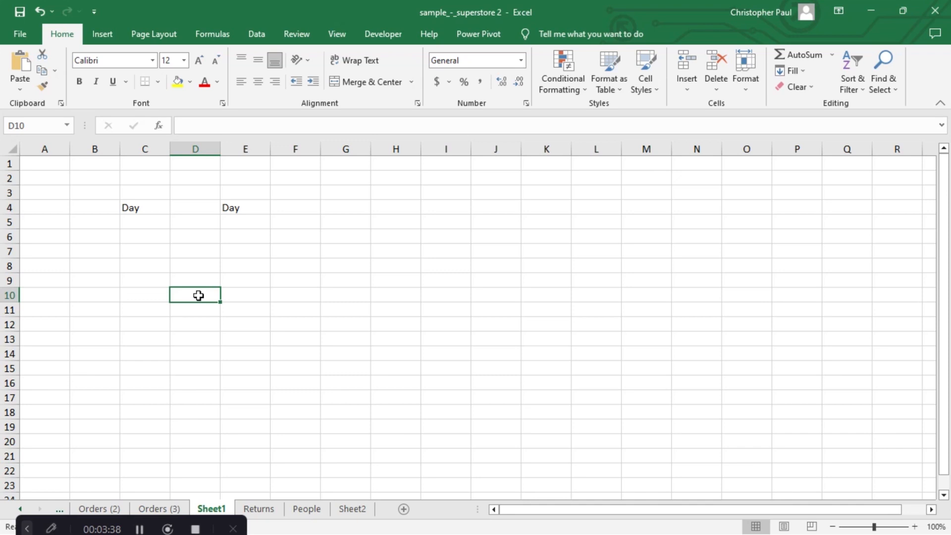
pyautogui.press('Right')
pyautogui.press('Right')
pyautogui.press('Right')
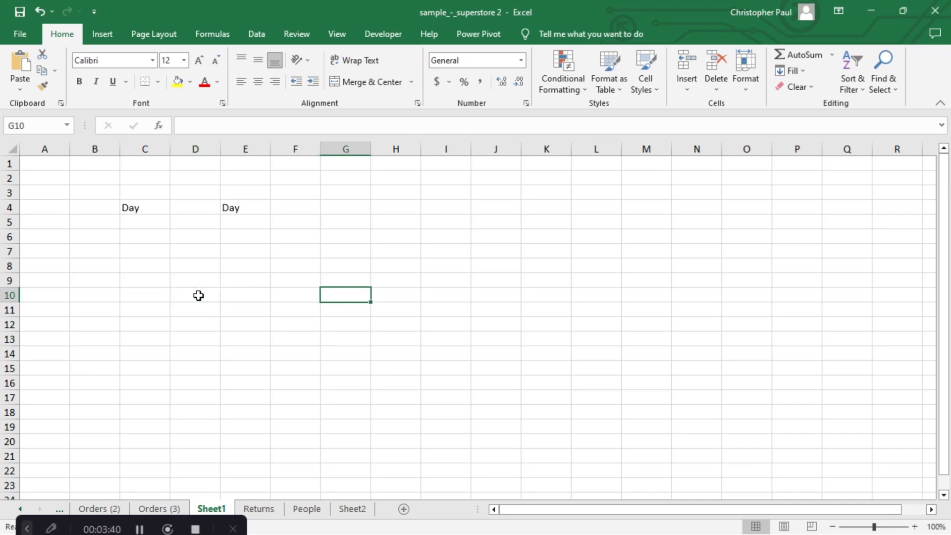
pyautogui.press('Down')
pyautogui.press('Left')
pyautogui.press('Left')
pyautogui.press('Left')
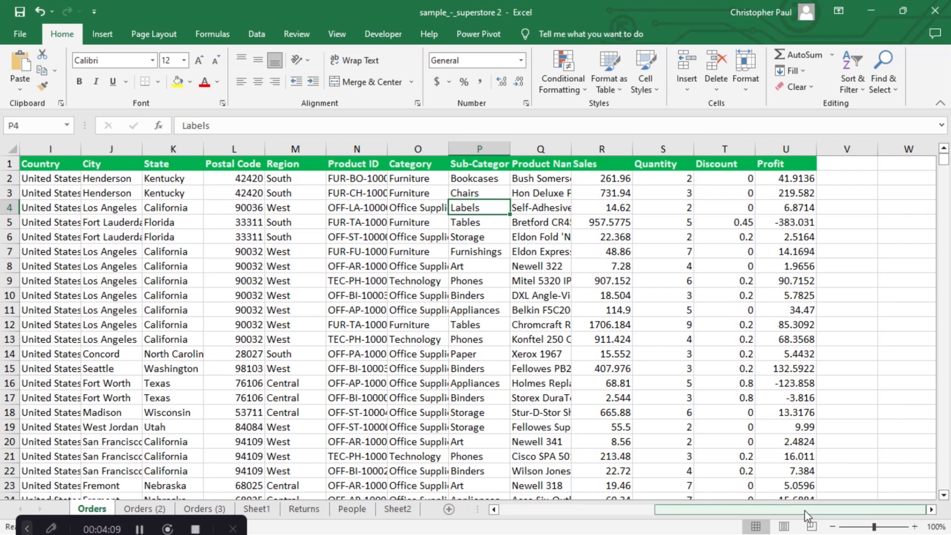
# - On the Orders sheet, jump from A2 to the last filled cell in row 2, on to the sheet's edge, and back to A2
pyautogui.moveTo(807, 510); pyautogui.dragTo(664, 517)
pyautogui.moveTo(772, 510); pyautogui.dragTo(758, 510)
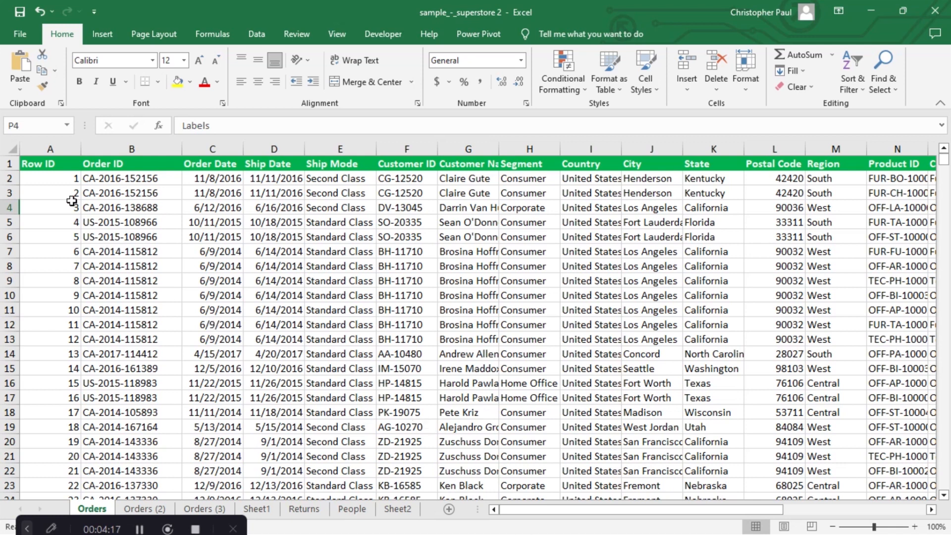
pyautogui.click(60, 179)
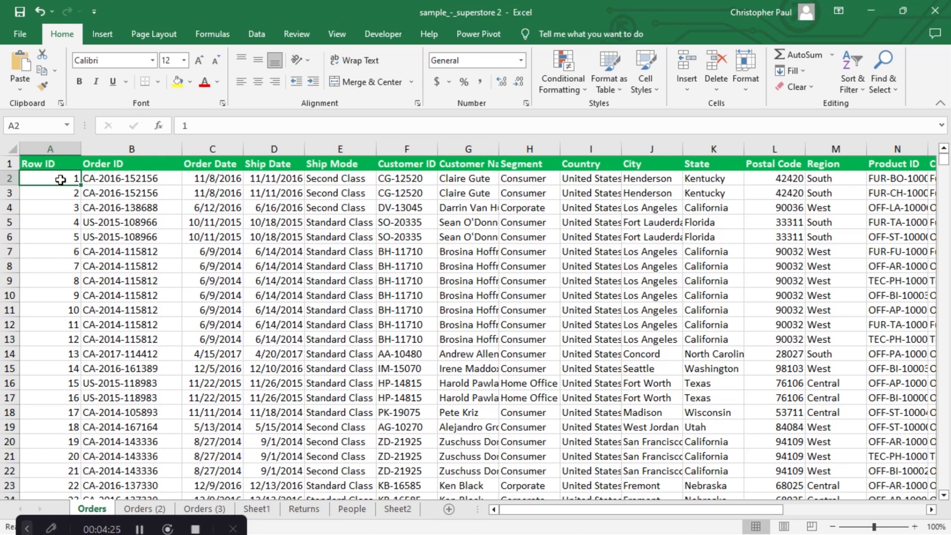
pyautogui.hotkey('ctrl', 'Right')
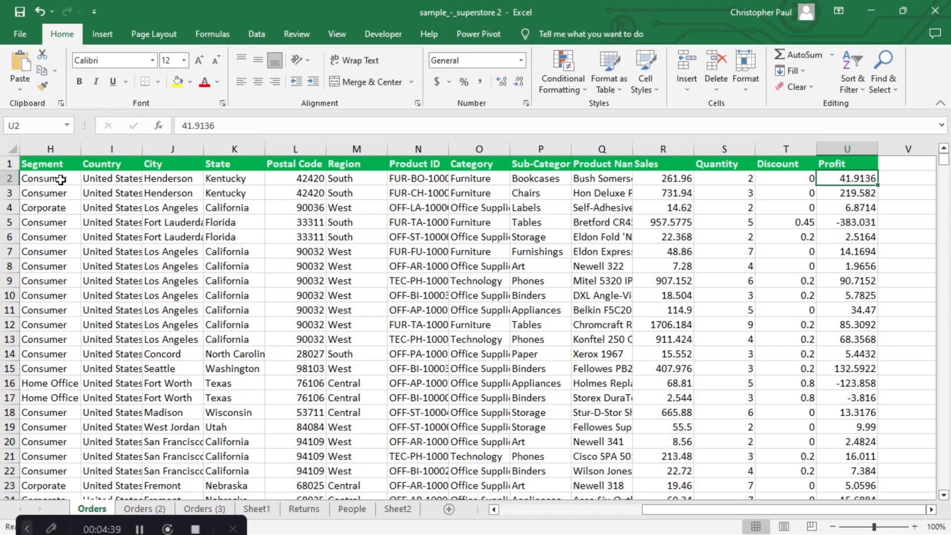
pyautogui.hotkey('ctrl', 'Right')
pyautogui.hotkey('ctrl', 'Left')
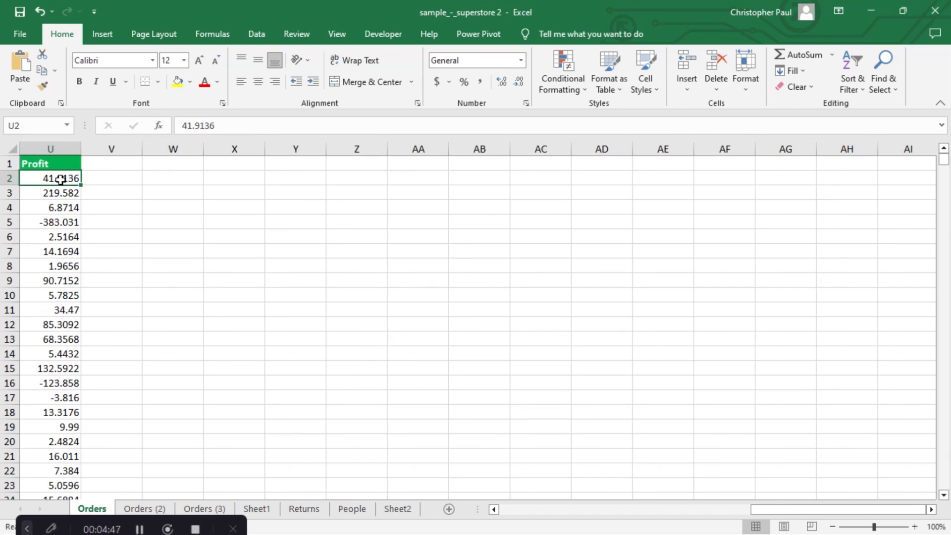
pyautogui.hotkey('ctrl', 'Left')
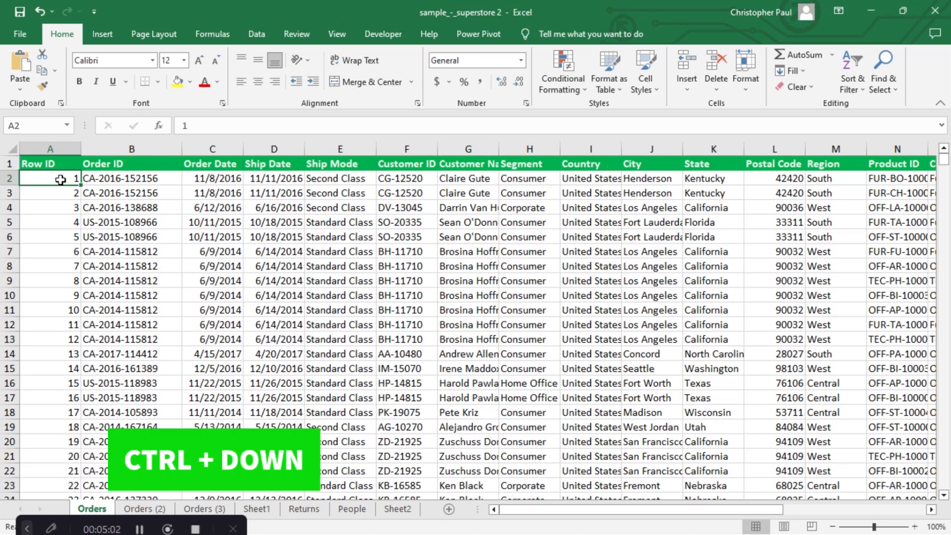
# - Jump to the last filled cell in the Row ID column, and go back to A2
pyautogui.hotkey('ctrl', 'Down')
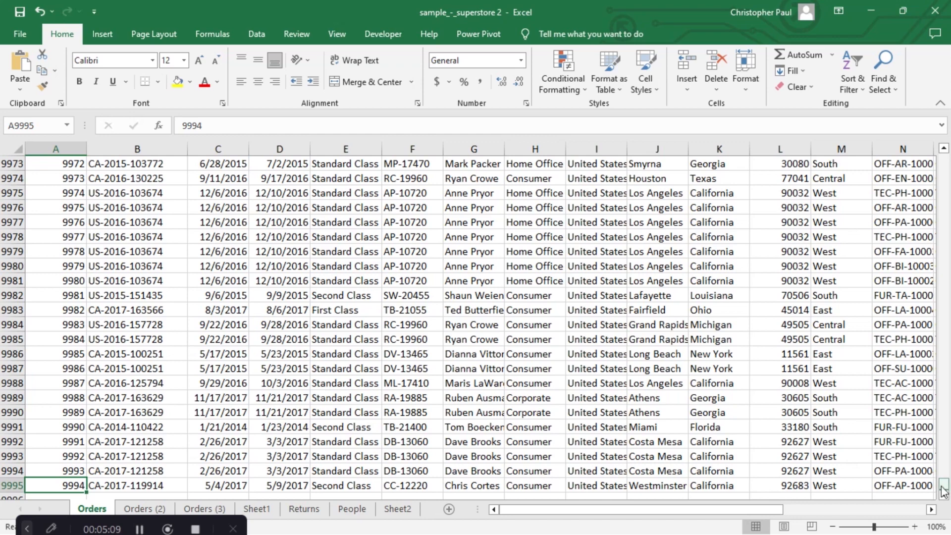
pyautogui.moveTo(943, 483); pyautogui.dragTo(945, 152)
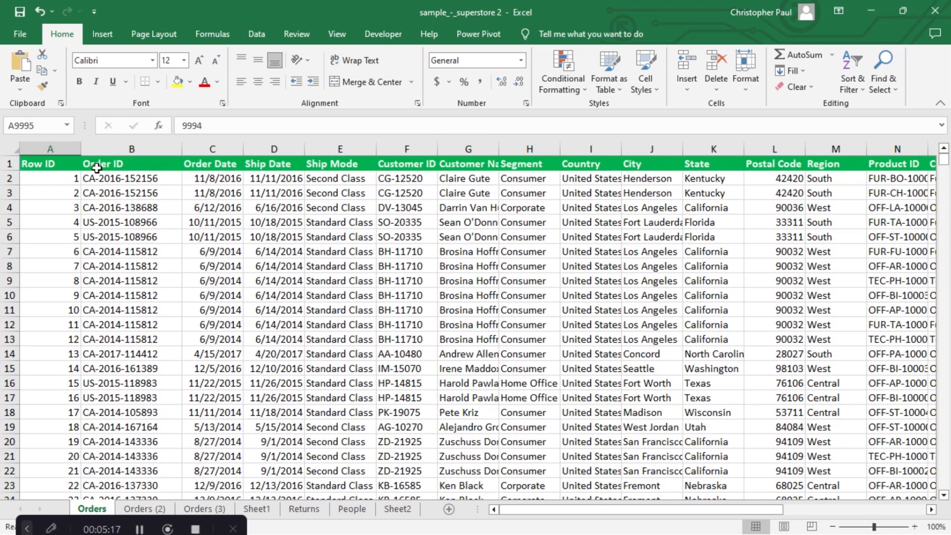
pyautogui.click(59, 180)
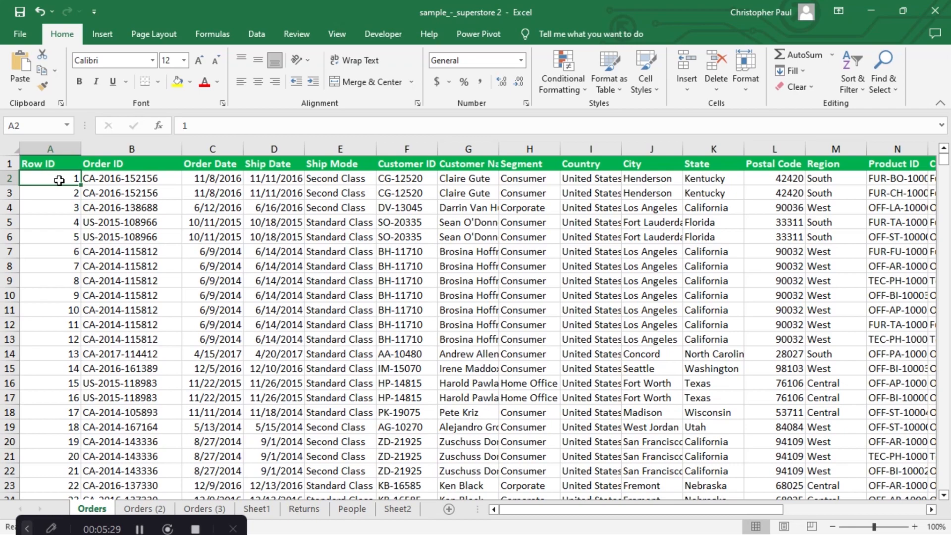
# - Select all Row ID values in column A from A2 down to the last filled cell, A9995
pyautogui.moveTo(59, 179); pyautogui.dragTo(37, 524)
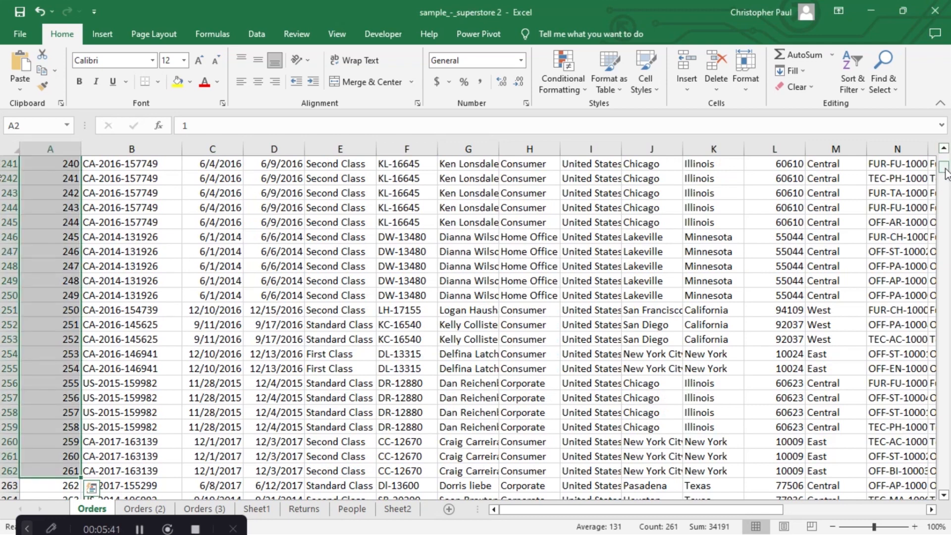
pyautogui.moveTo(944, 166); pyautogui.dragTo(943, 151)
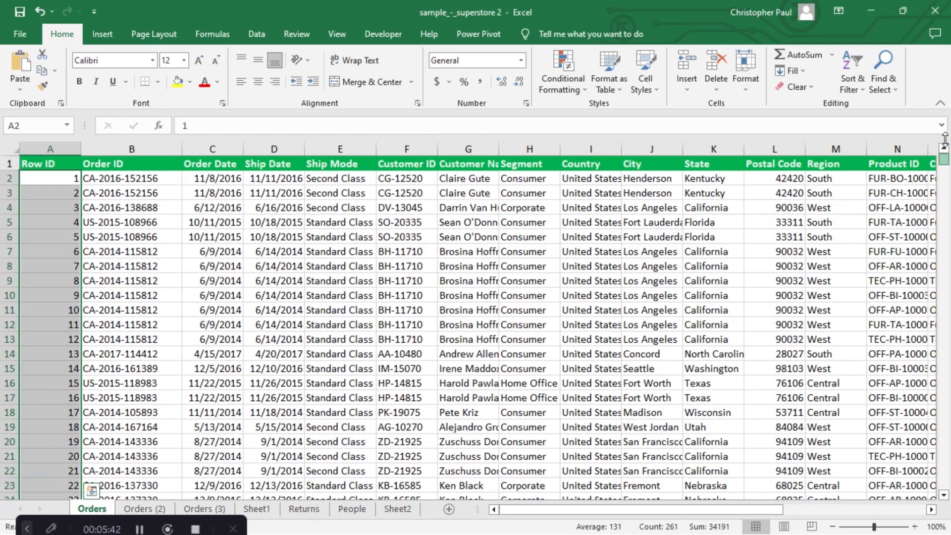
pyautogui.click(59, 182)
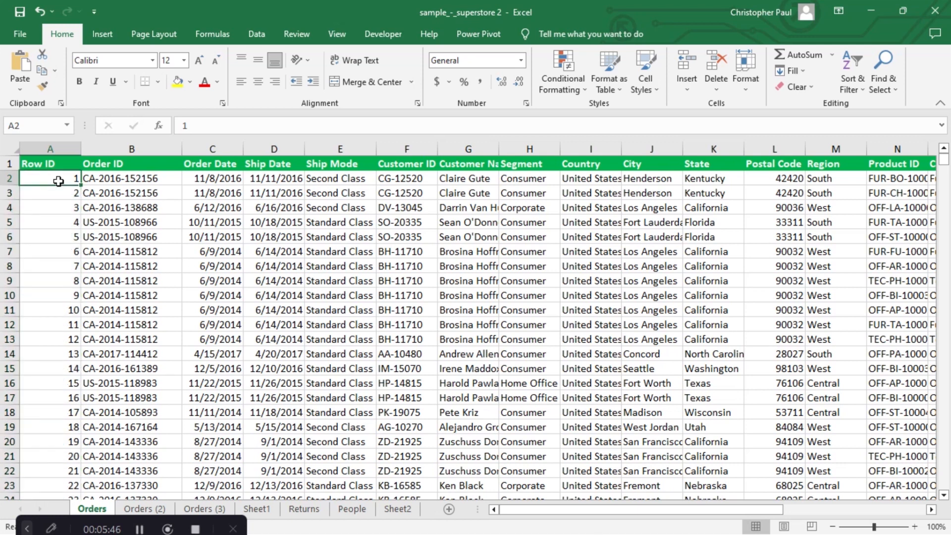
pyautogui.hotkey('ctrl', 'shift', 'Down')
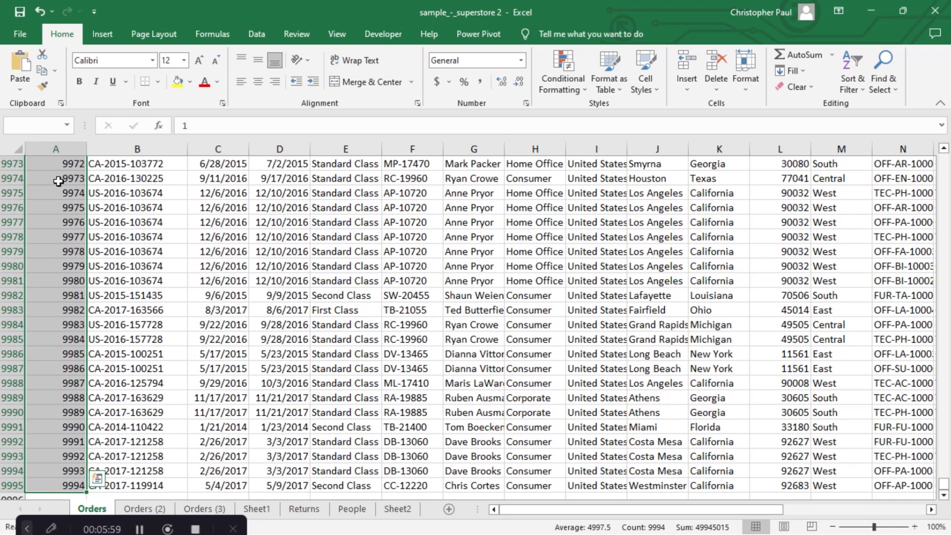
# - Return to A2, select the filled cells across row 2 to the Profit column, and extend the selection down to the last data row, 9995
pyautogui.hotkey('ctrl', 'Home')
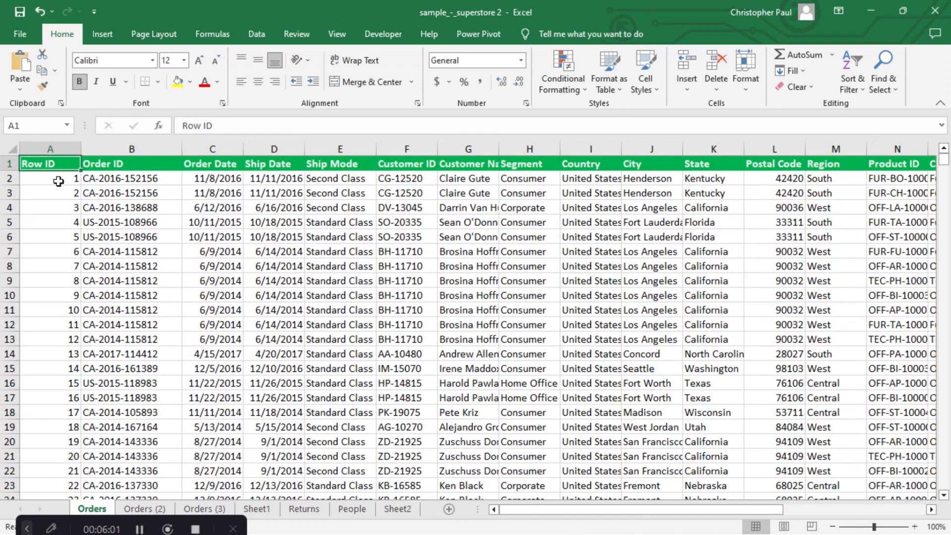
pyautogui.click(59, 181)
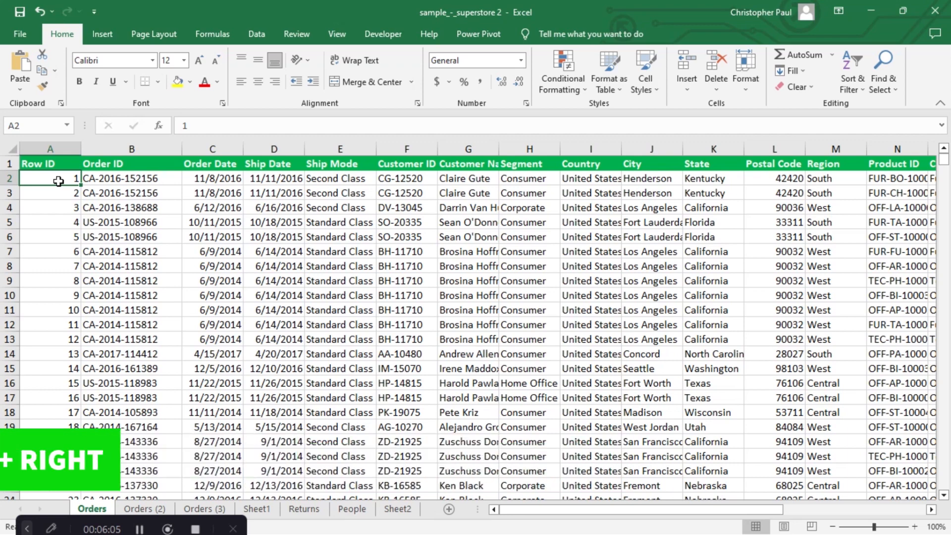
pyautogui.hotkey('ctrl', 'shift', 'Right')
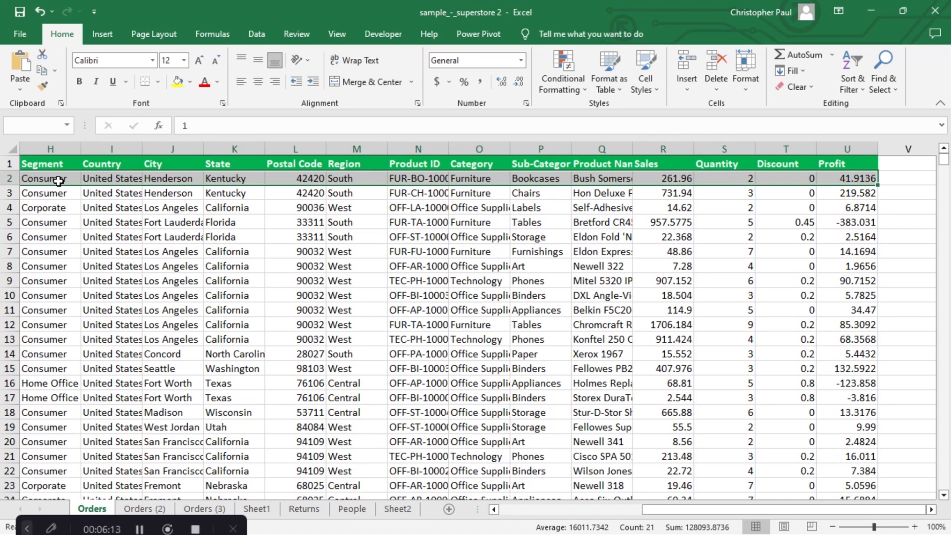
pyautogui.hotkey('ctrl', 'shift', 'Down')
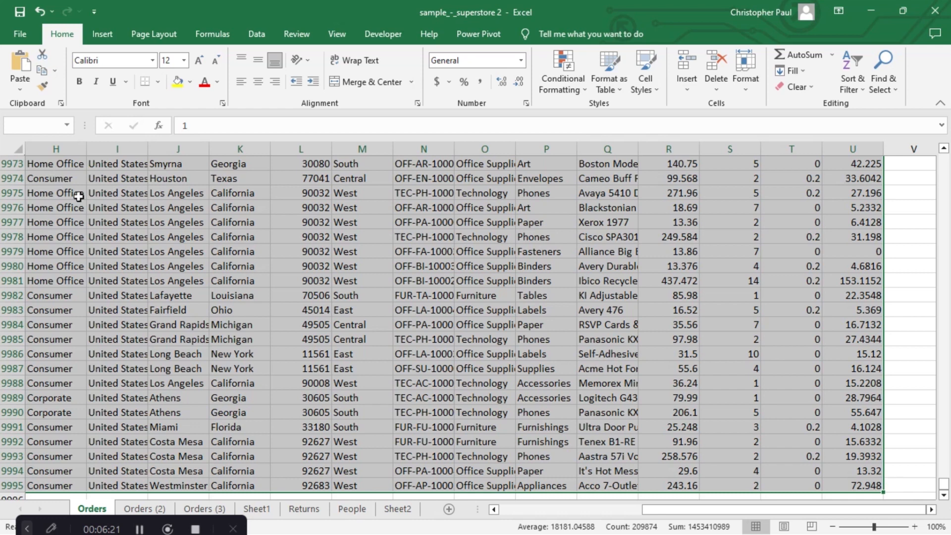
# - Select the entire Orders data region including its headers, starting from I9976, and clear the selection by making N9981 the active cell
pyautogui.click(93, 206)
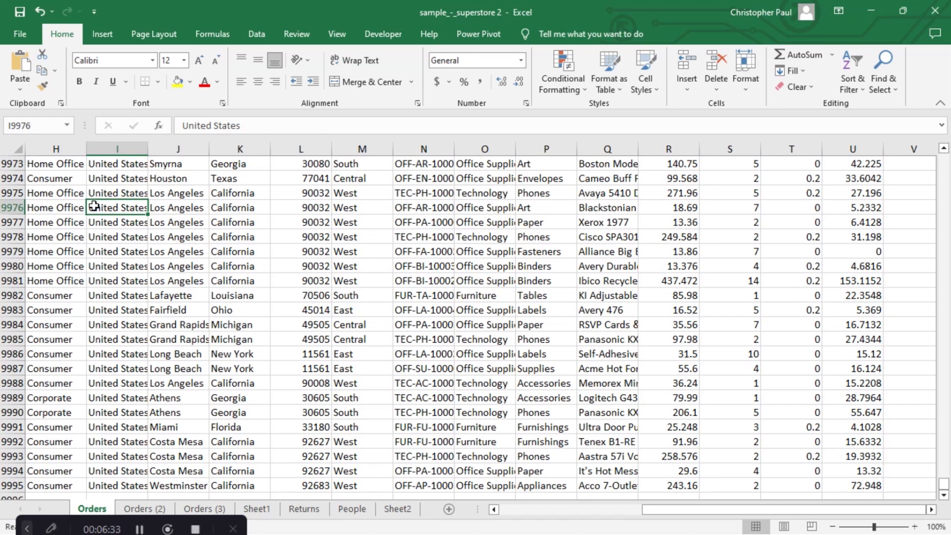
pyautogui.hotkey('ctrl', 'a')
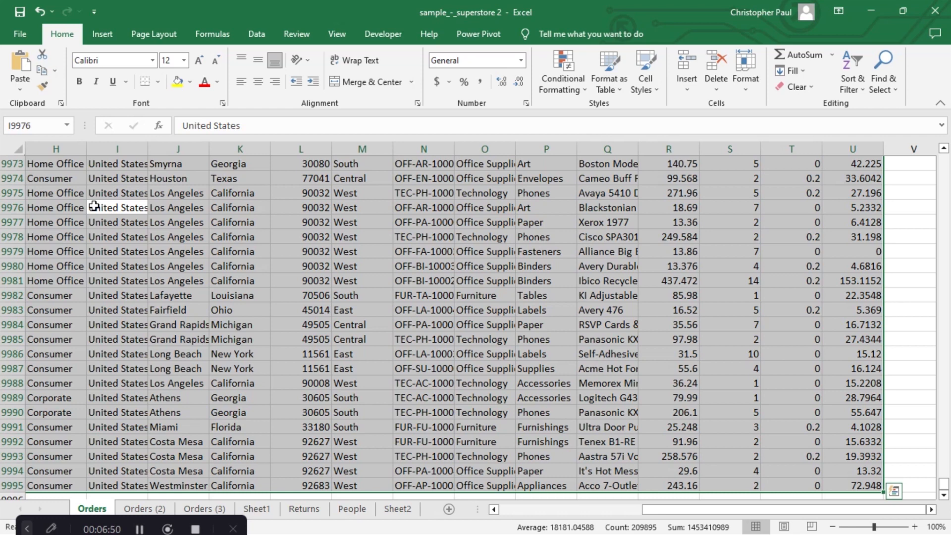
pyautogui.click(429, 281)
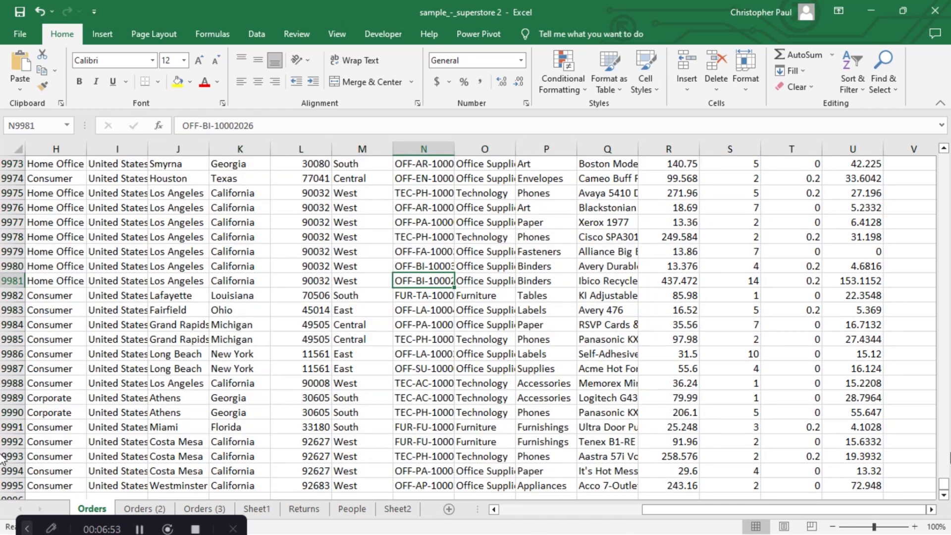
pyautogui.moveTo(943, 487); pyautogui.dragTo(944, 157)
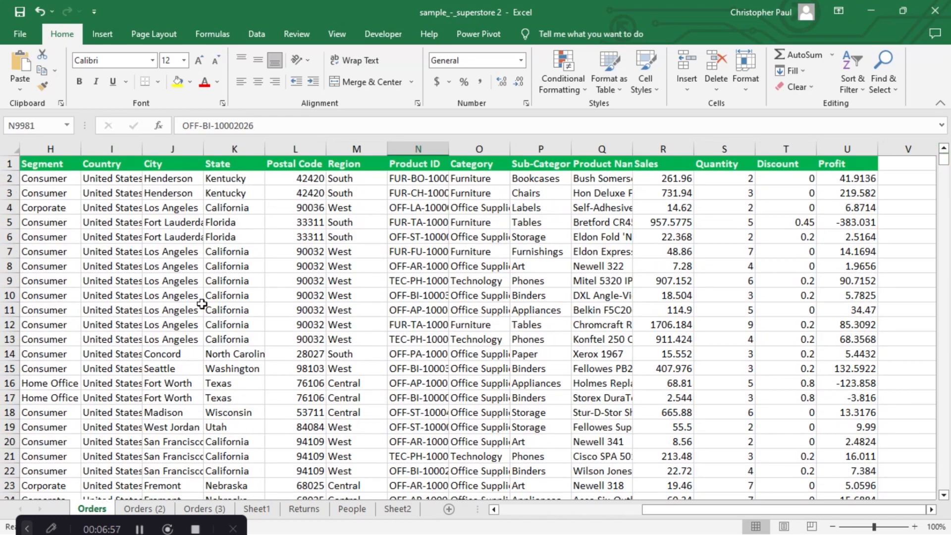
pyautogui.moveTo(696, 513); pyautogui.dragTo(495, 523)
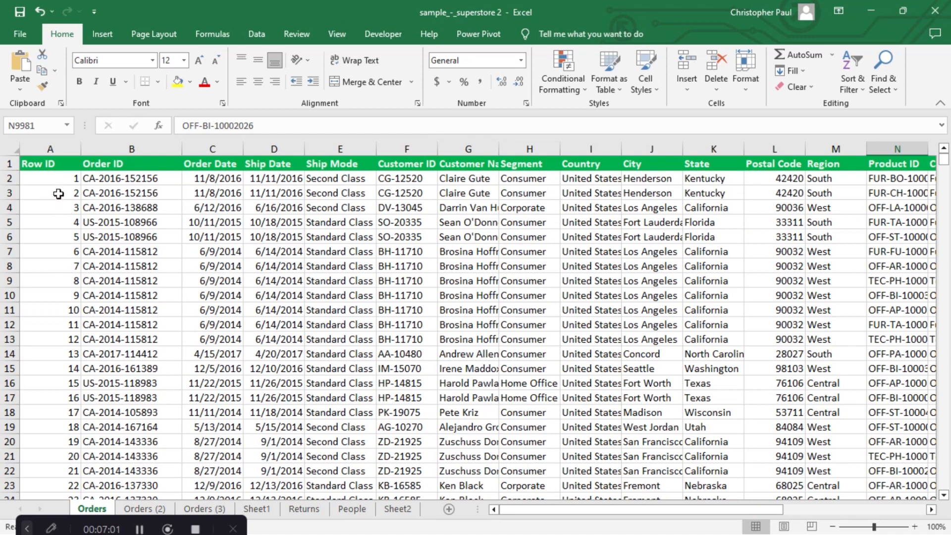